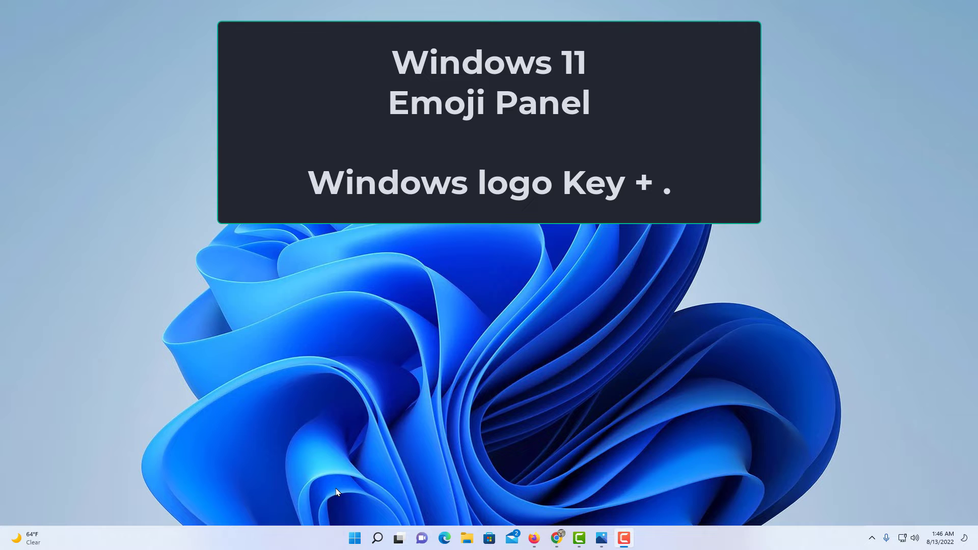
Step: Open the emoji panel with Win+period and move it to the centre of the screen
key("super+period")
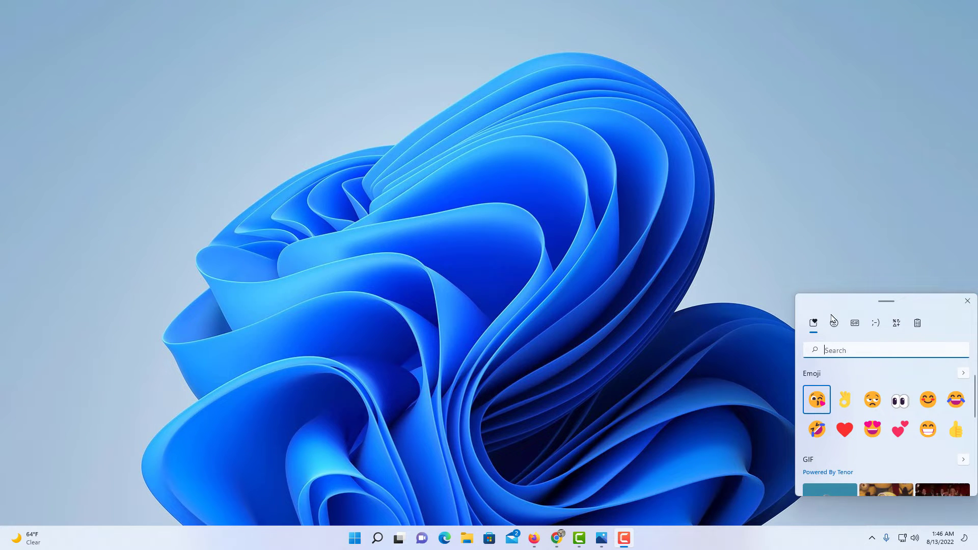
left_click_drag(840, 304, 419, 213)
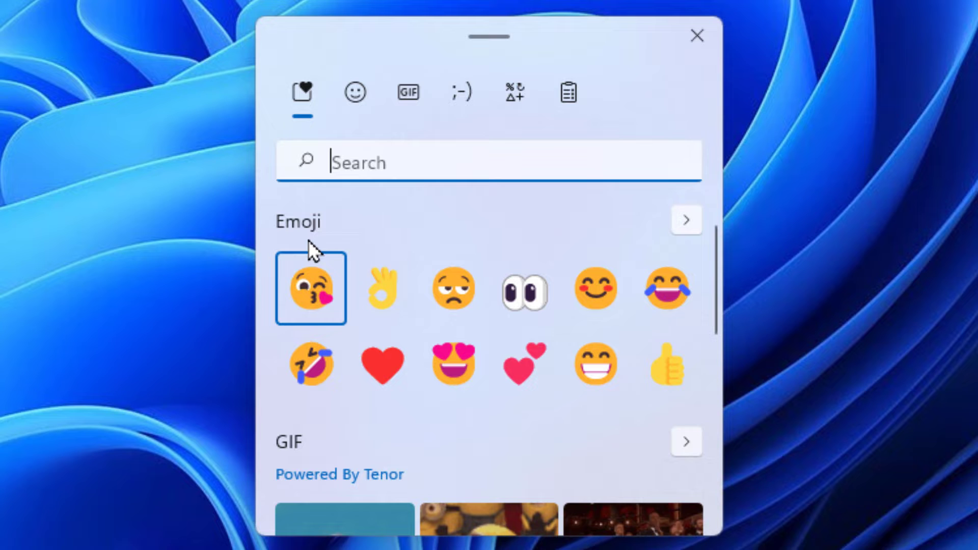
scroll(447, 295, "down", 2)
scroll(441, 298, "down", 4)
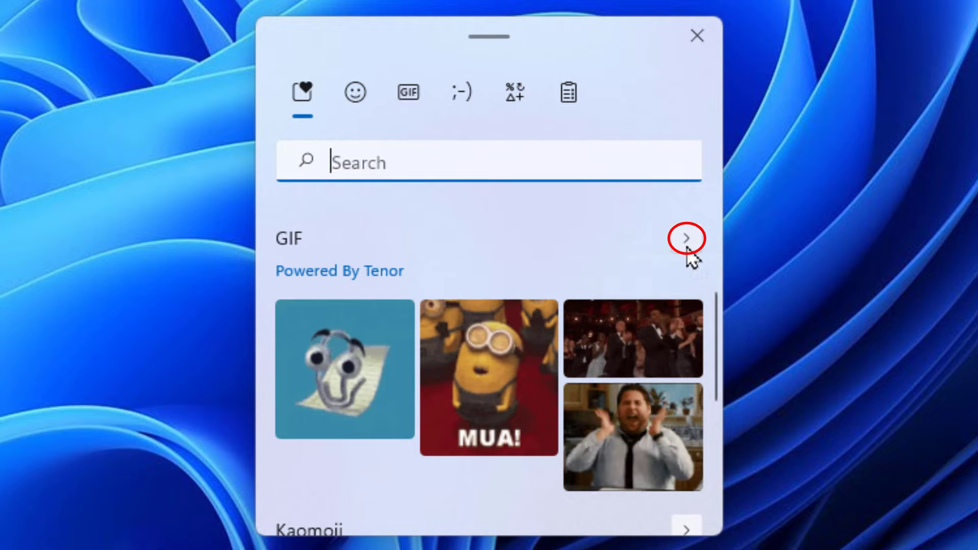
Step: Expand the GIF section to browse the Trending Tenor GIFs
left_click(686, 251)
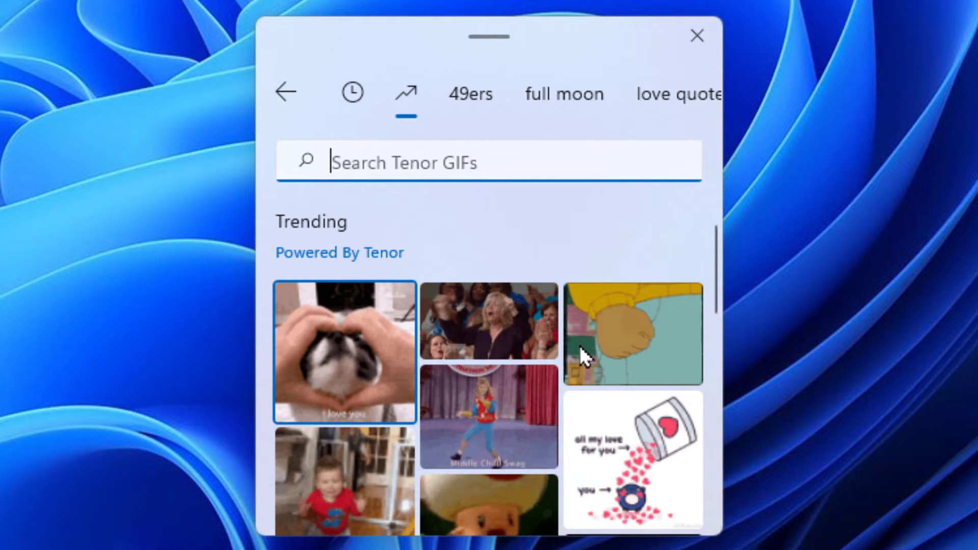
scroll(579, 346, "down", 7)
scroll(561, 377, "up", 7)
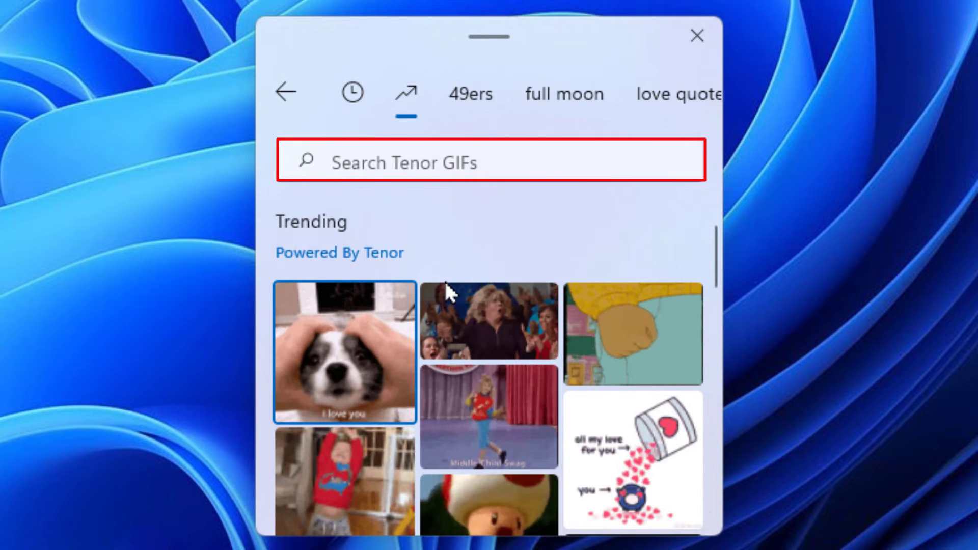
Step: Go back to the overview and open the Emoji tab, scrolling to Smiley faces and animals
left_click(283, 96)
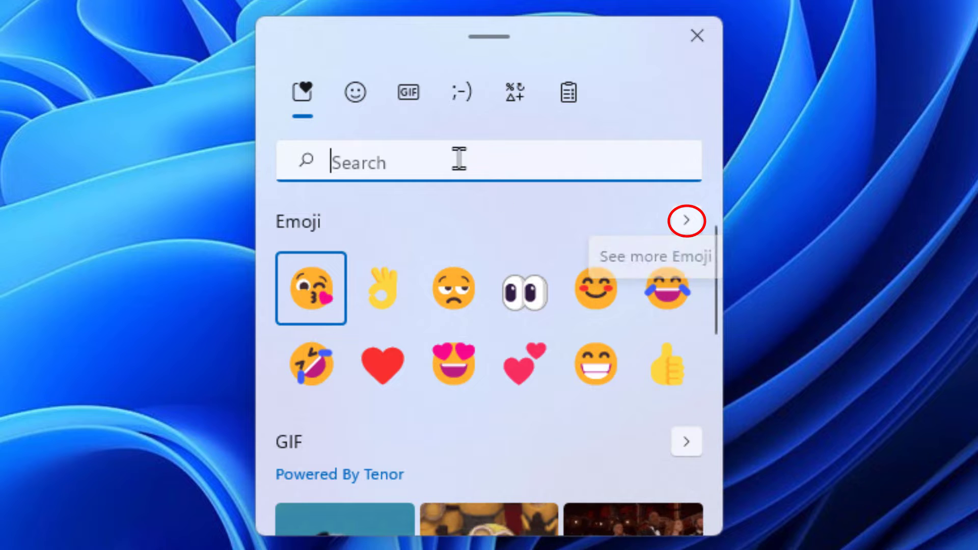
left_click(359, 103)
scroll(438, 347, "down", 10)
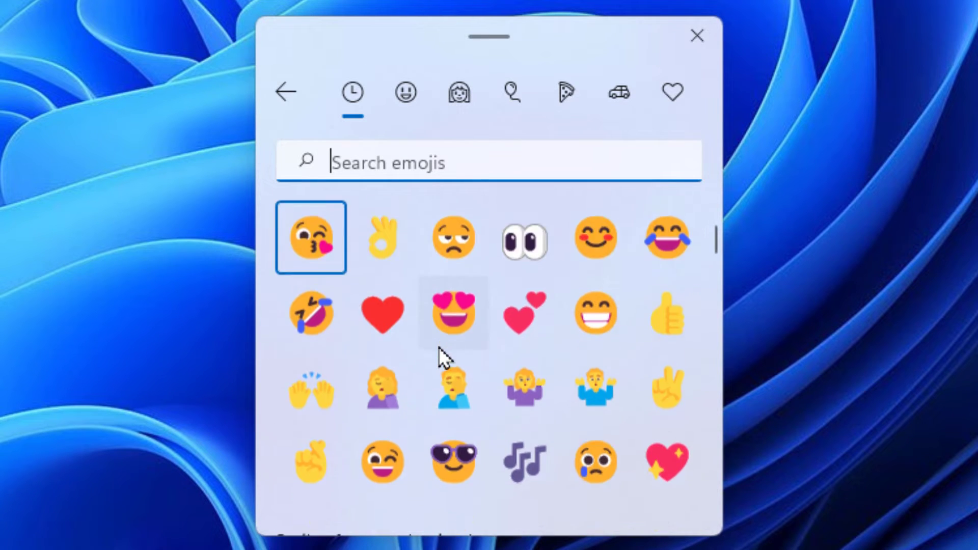
scroll(438, 379, "down", 10)
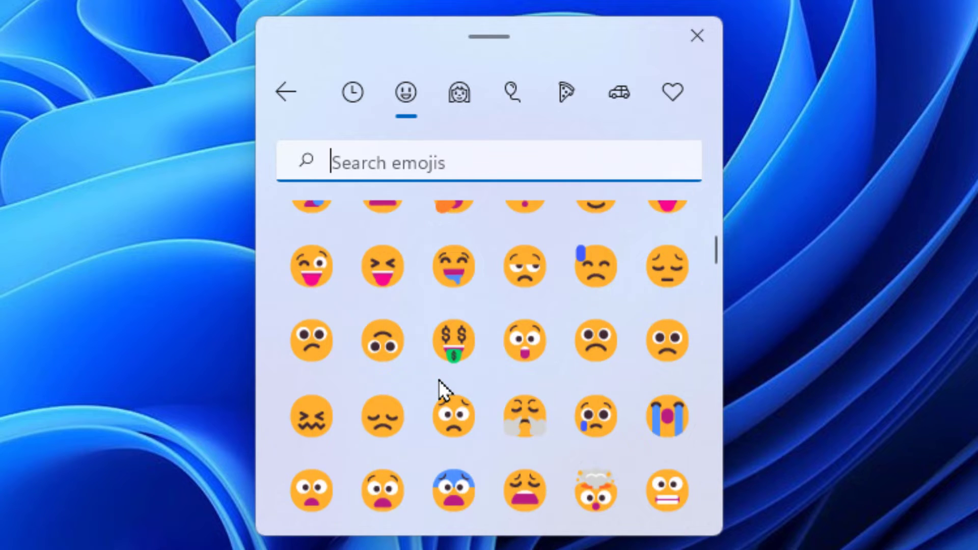
scroll(438, 380, "up", 5)
scroll(438, 380, "up", 5)
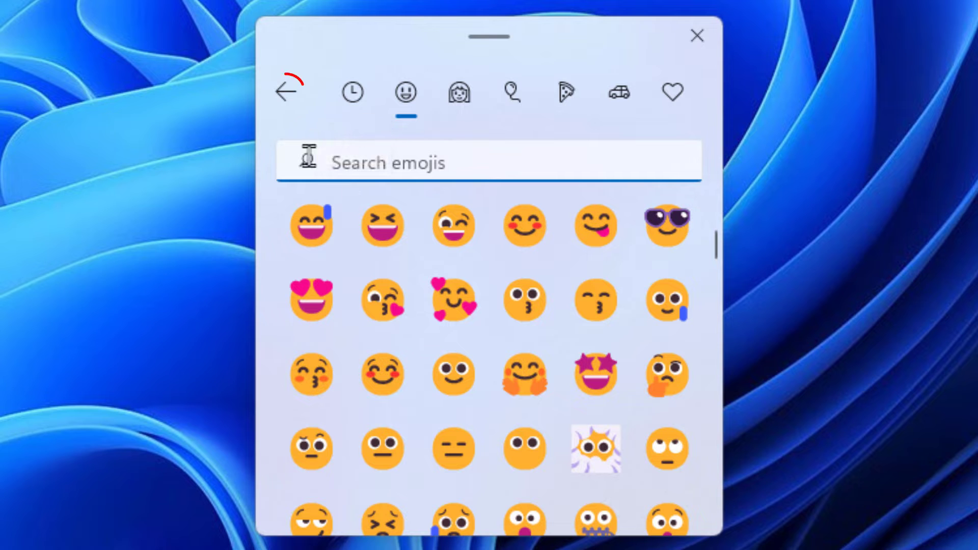
Step: Return to the overview and browse the Kaomoji collection
left_click(297, 100)
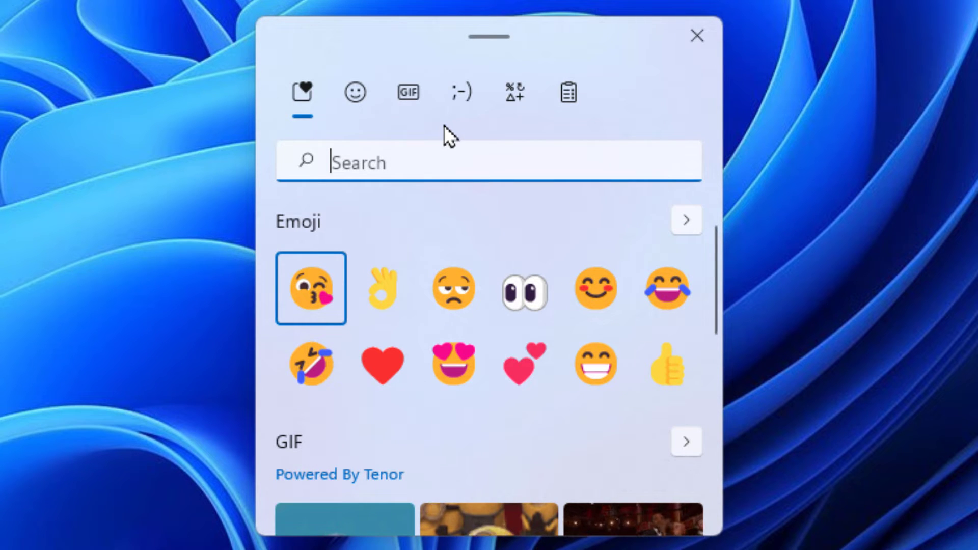
left_click(462, 97)
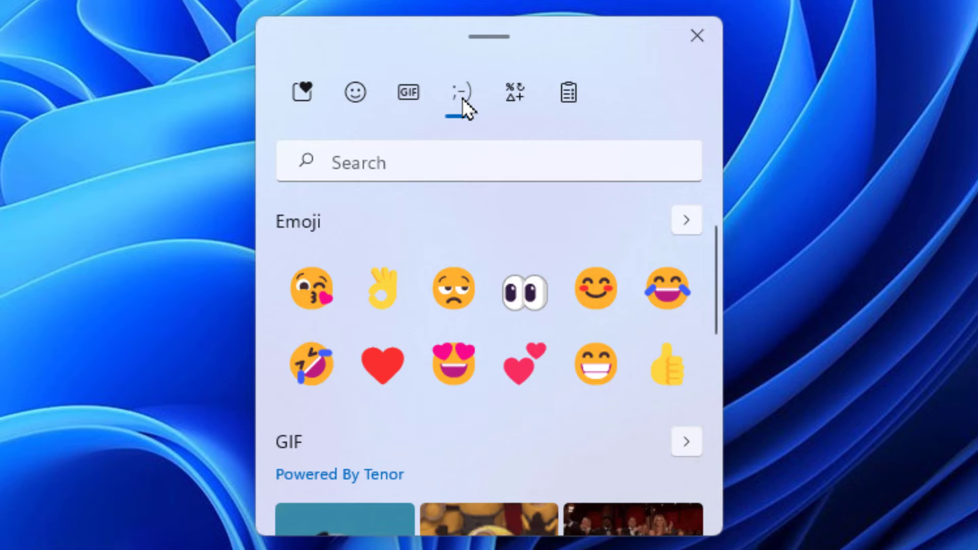
scroll(463, 298, "down", 5)
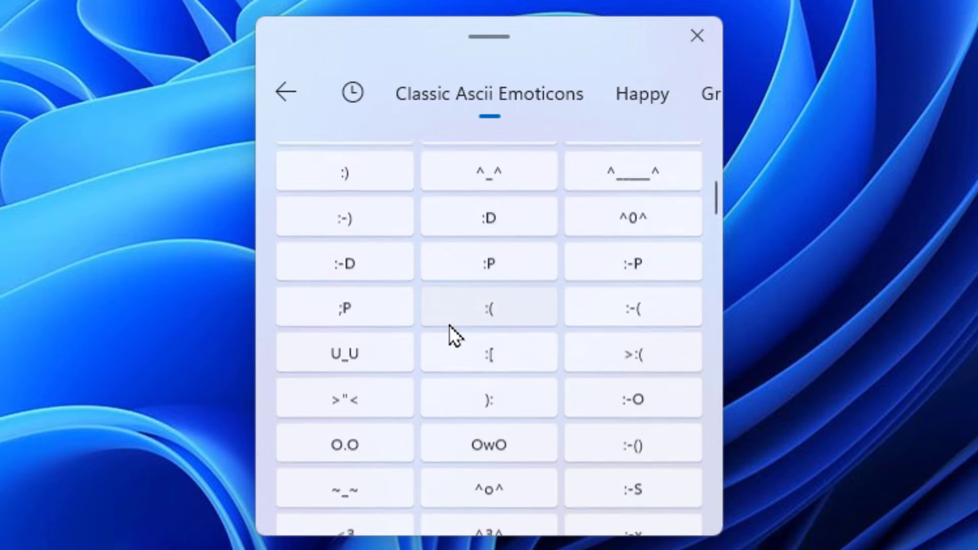
scroll(449, 326, "up", 5)
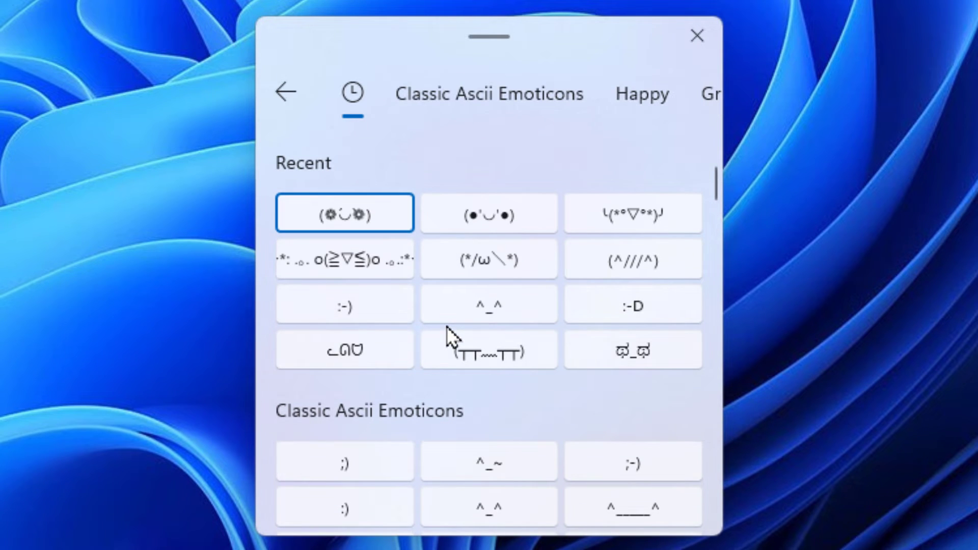
Step: Go back and browse the Symbols page, including General punctuation
left_click(277, 92)
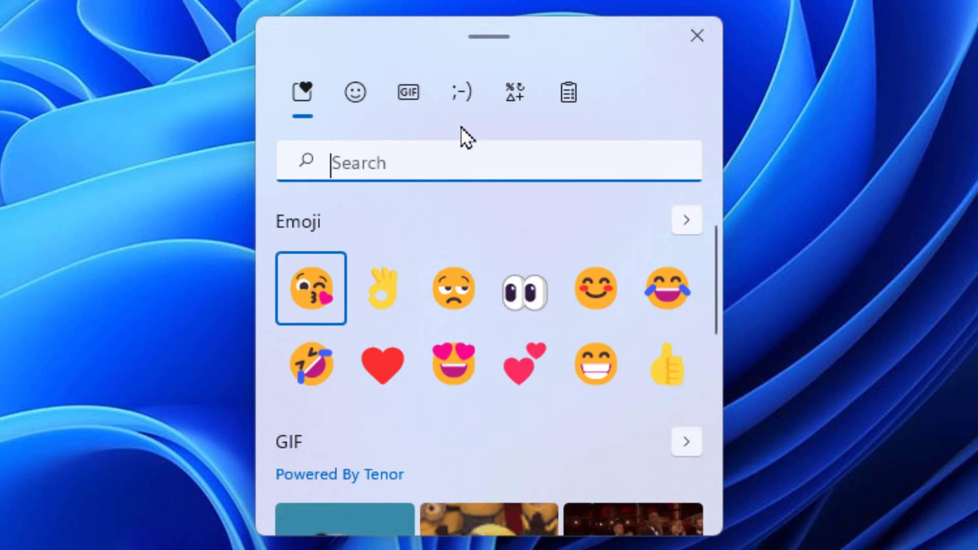
left_click(518, 99)
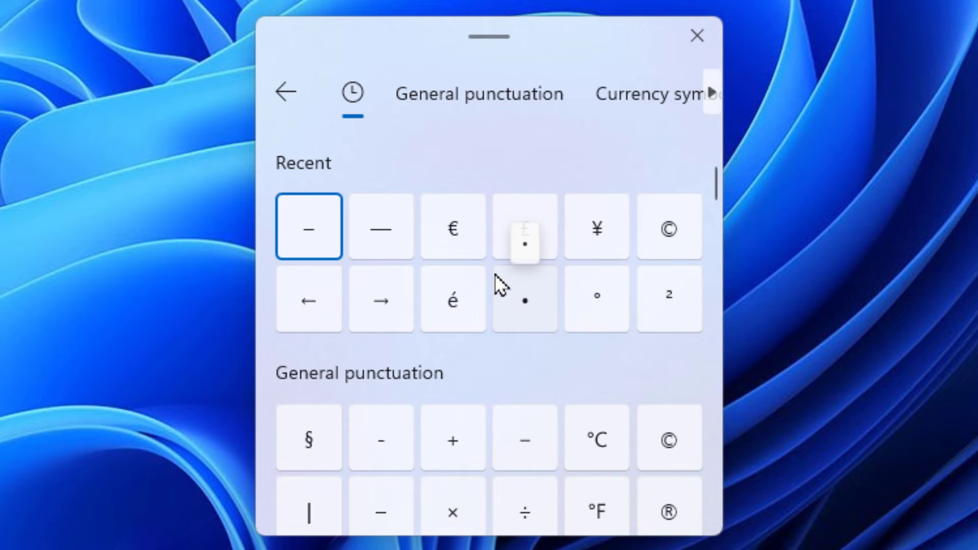
scroll(494, 275, "down", 10)
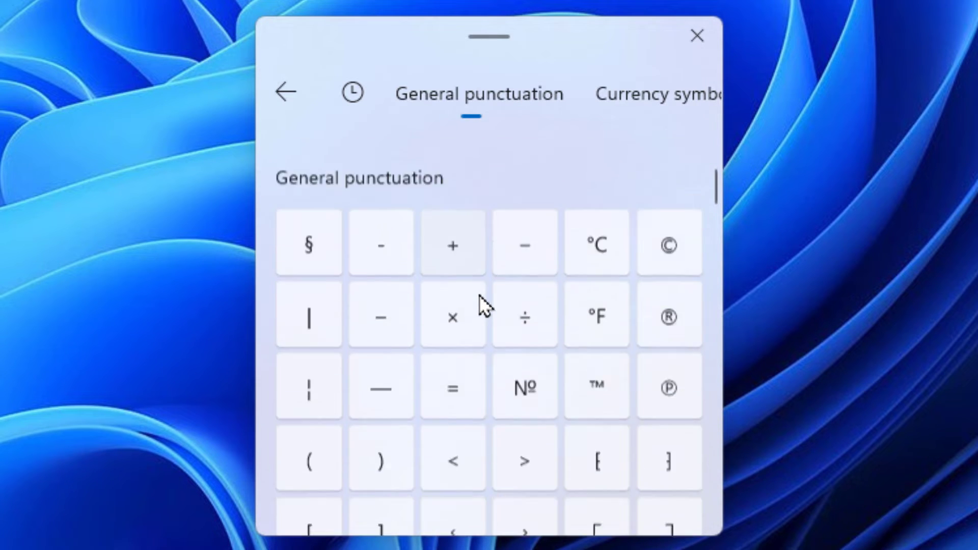
scroll(473, 313, "down", 3)
scroll(473, 313, "up", 10)
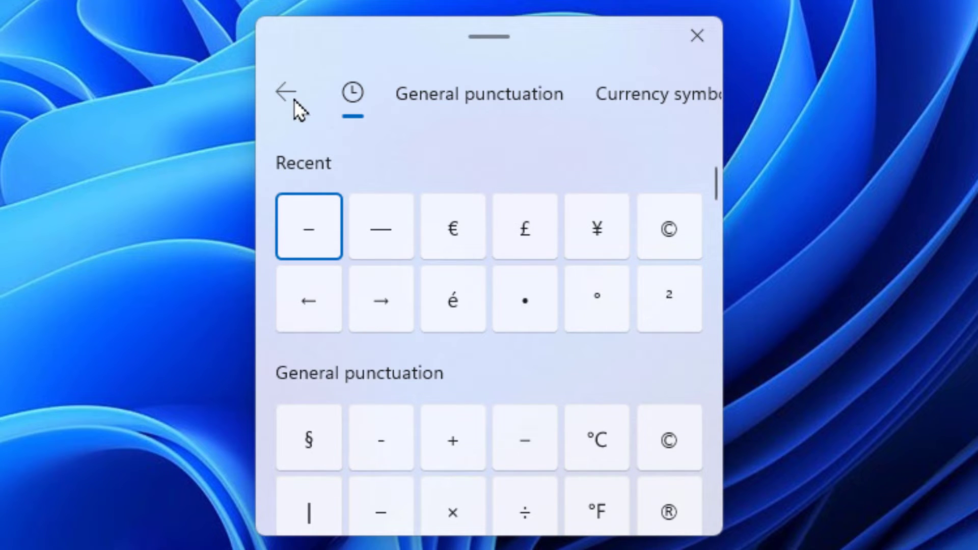
Step: Close the emoji panel and open Taskbar settings from the taskbar's context menu
left_click(695, 46)
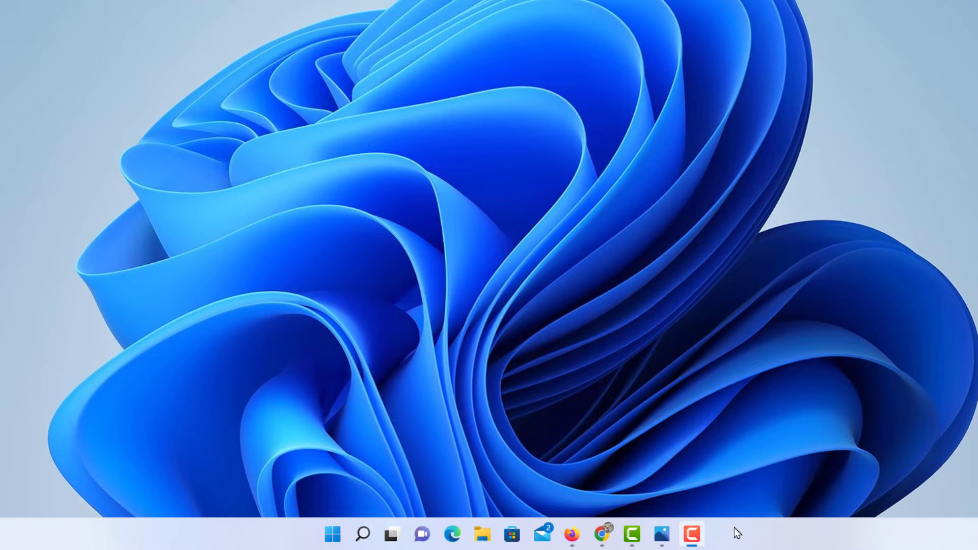
right_click(737, 532)
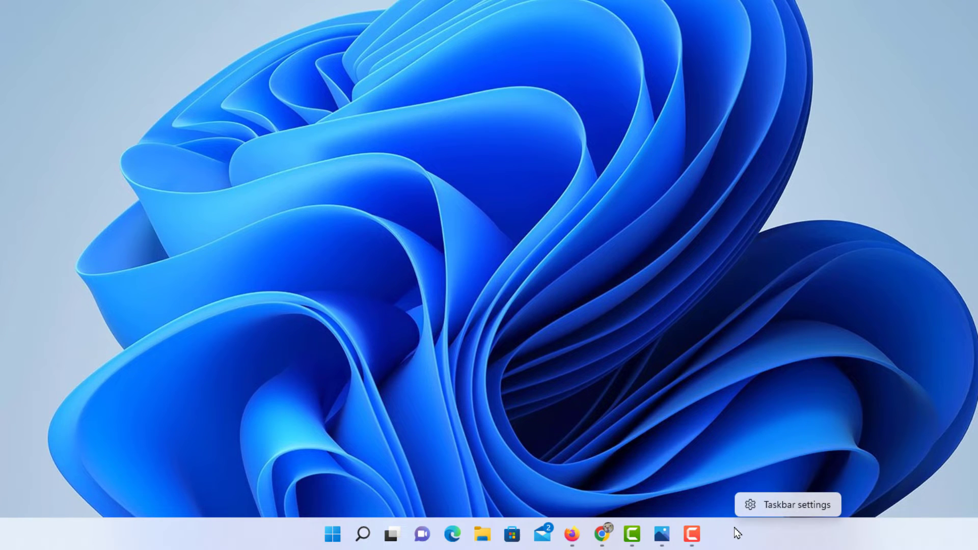
left_click(779, 506)
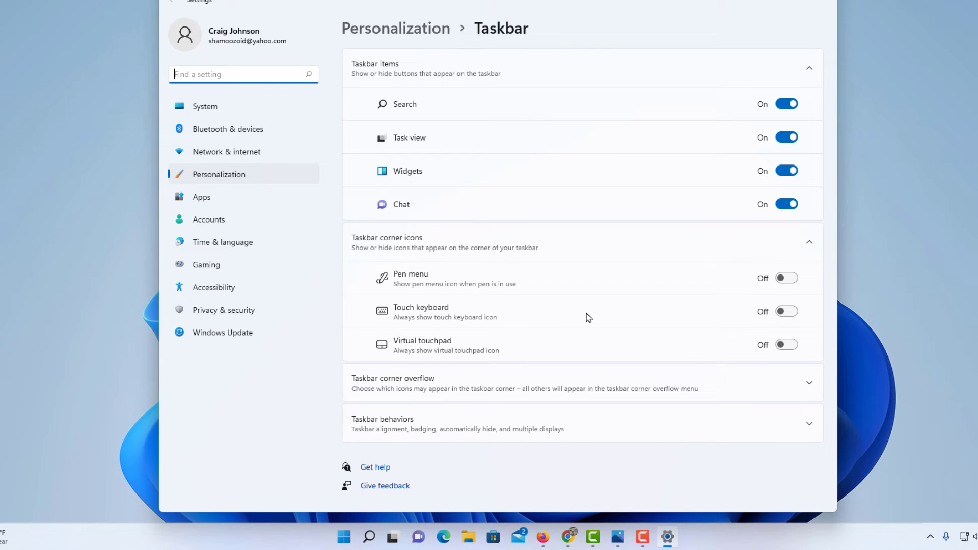
Step: Go from Personalization to the Touch keyboard settings page and scroll through it
left_click(220, 179)
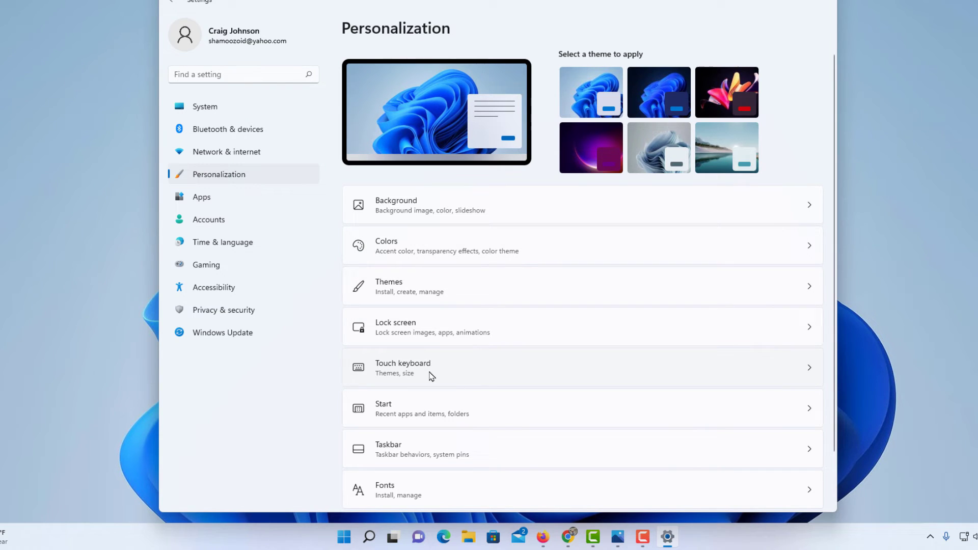
left_click(431, 376)
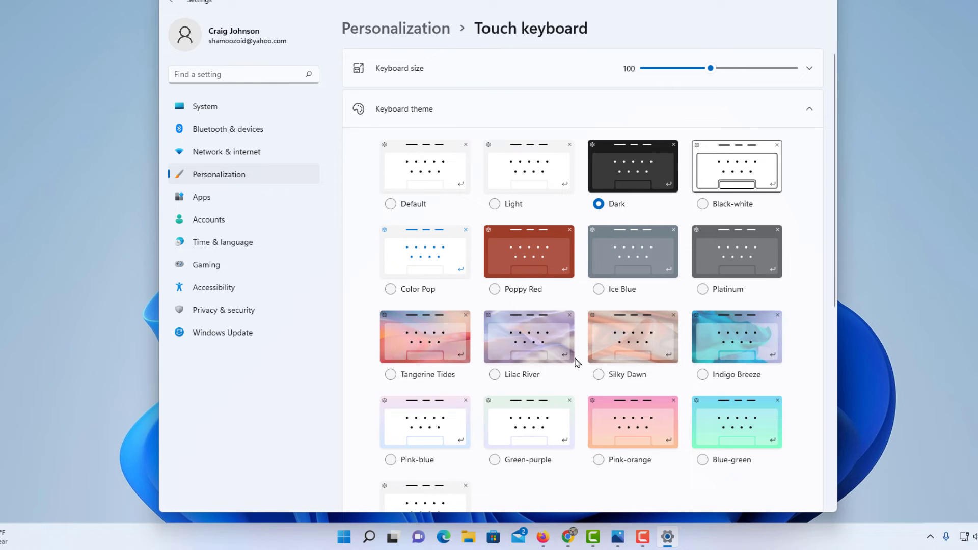
scroll(577, 362, "down", 5)
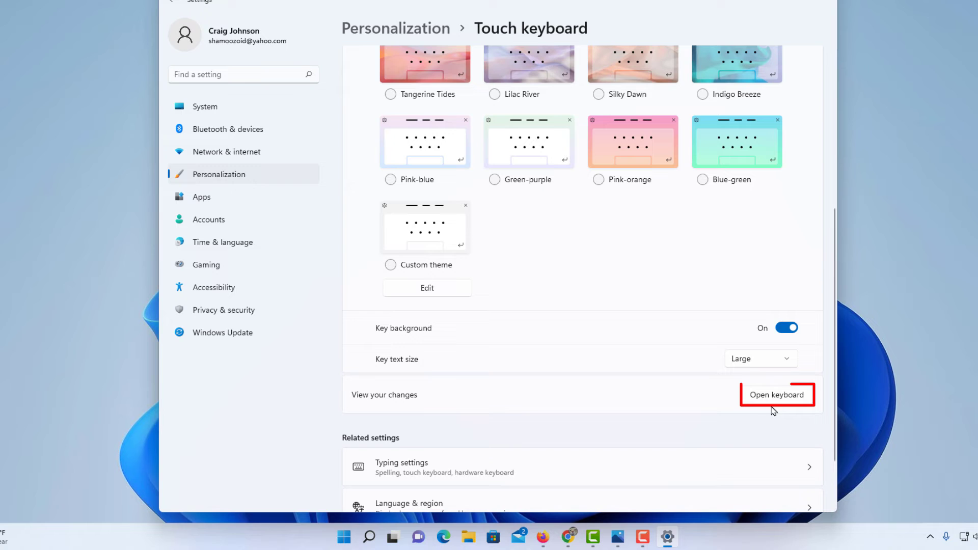
Step: Open the touch keyboard preview and move it lower on the screen
left_click(777, 396)
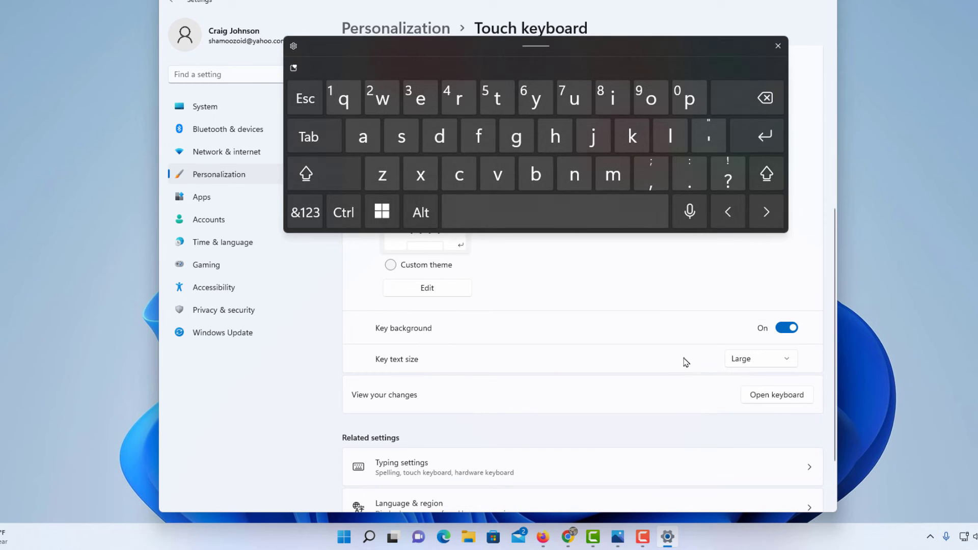
left_click_drag(616, 48, 615, 239)
scroll(544, 147, "up", 1)
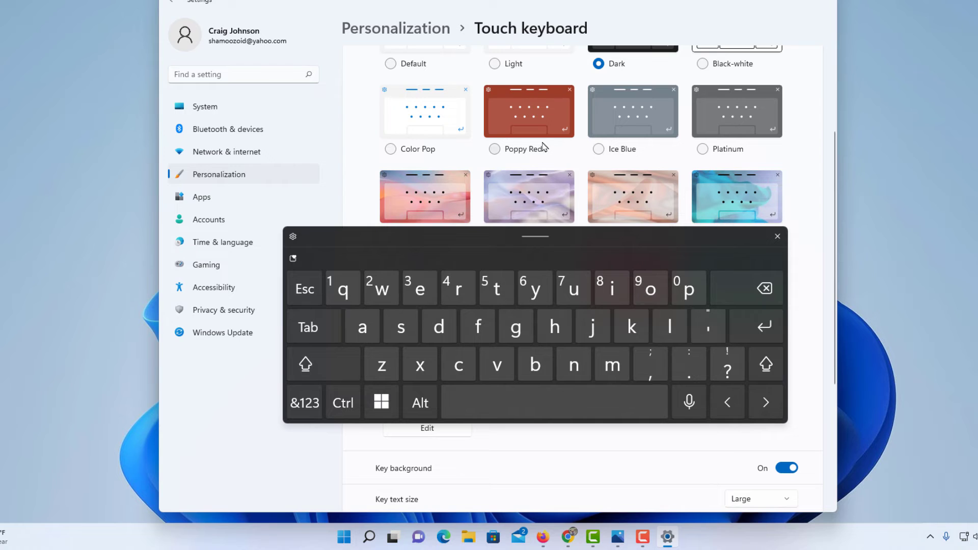
Step: Try the Color Pop, Light and Black-white keyboard themes, then return to Dark
left_click(442, 134)
scroll(515, 157, "up", 3)
left_click(543, 174)
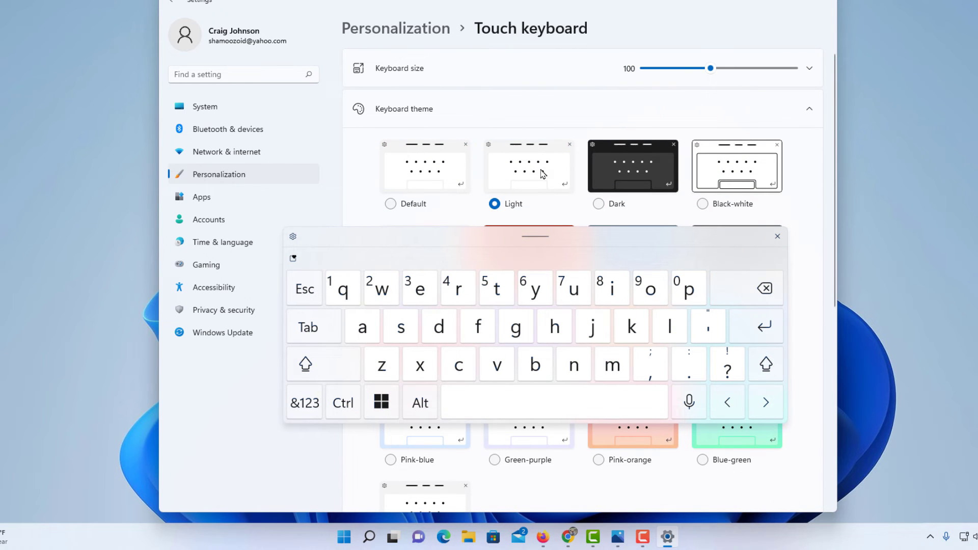
left_click(734, 185)
left_click(638, 173)
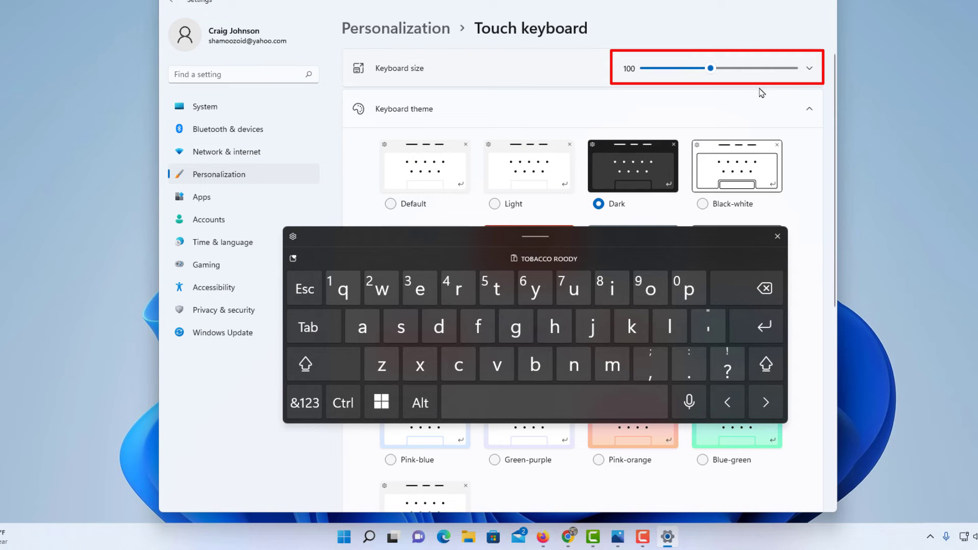
scroll(662, 153, "down", 7)
scroll(628, 168, "up", 3)
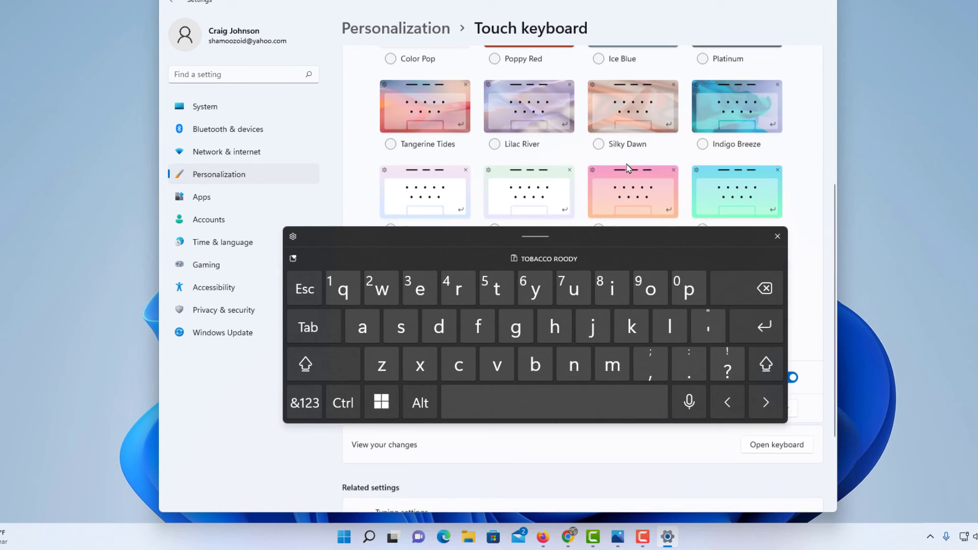
scroll(628, 168, "up", 1)
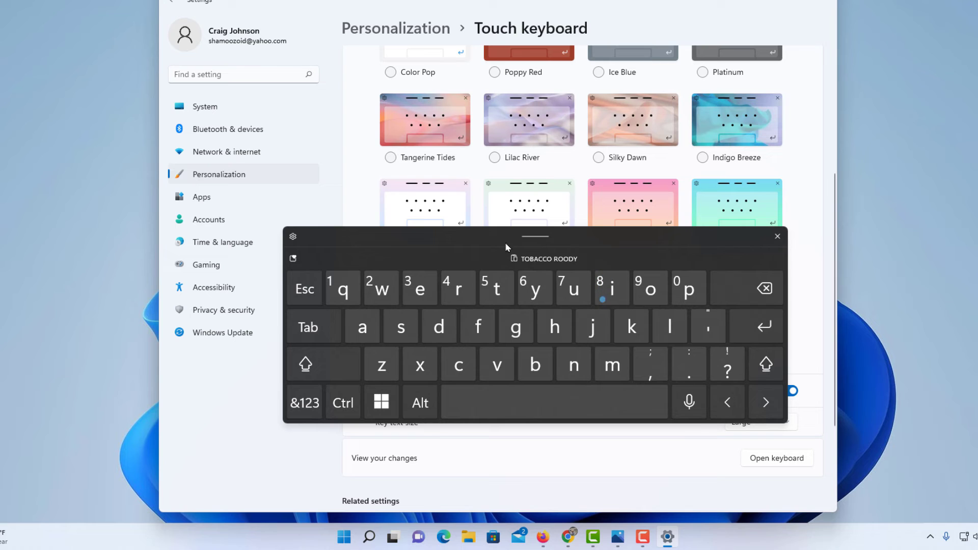
Step: Close the keyboard preview and return to Personalization > Taskbar settings
left_click(777, 238)
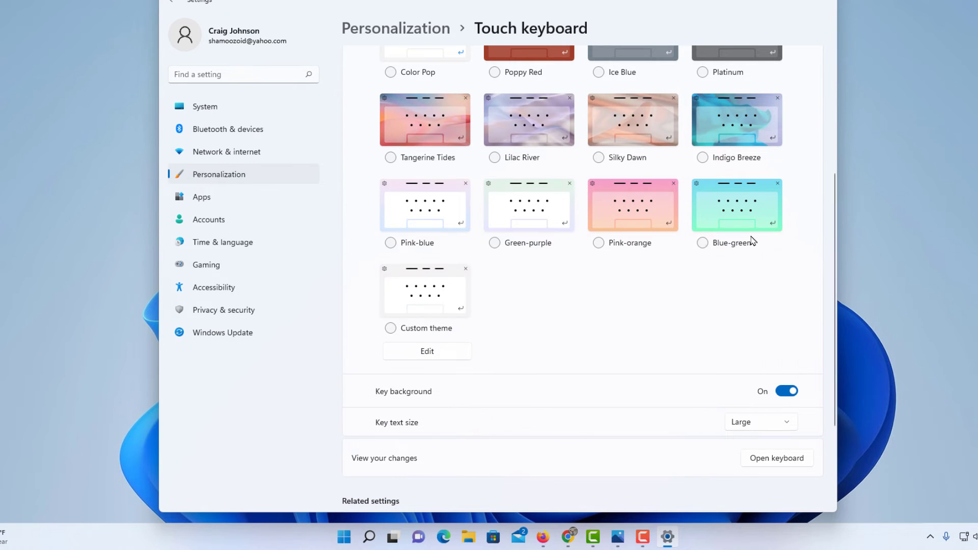
left_click(226, 180)
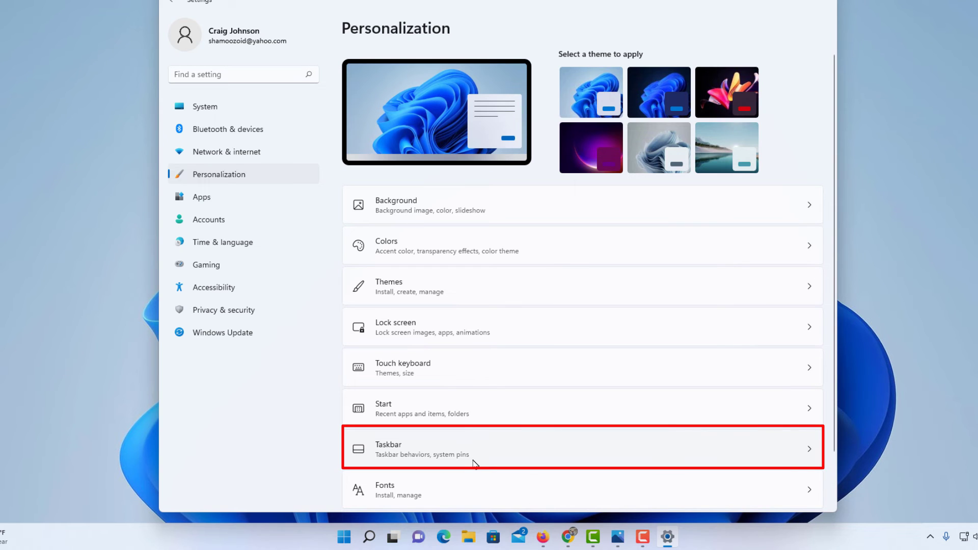
left_click(475, 464)
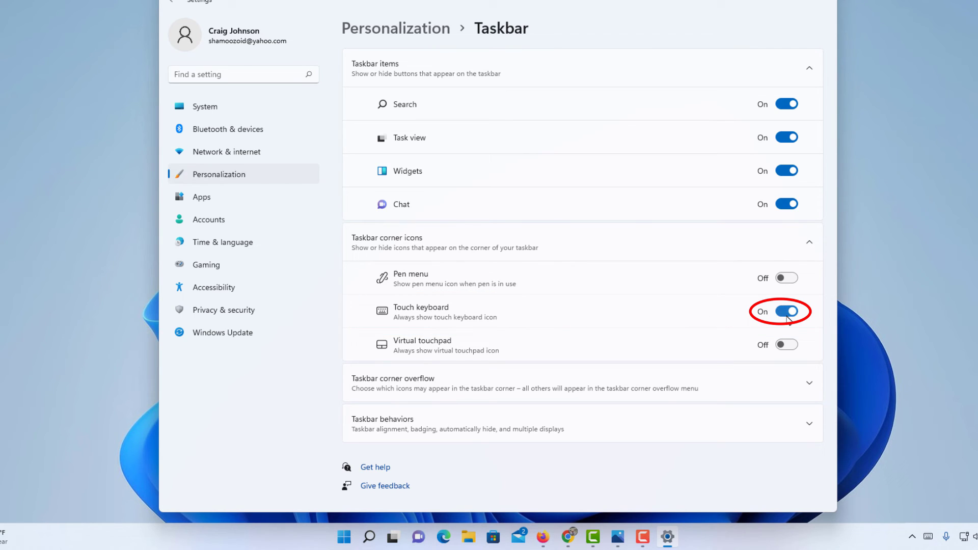
Step: Close Settings and launch the touch keyboard from its taskbar corner icon
left_click(825, 5)
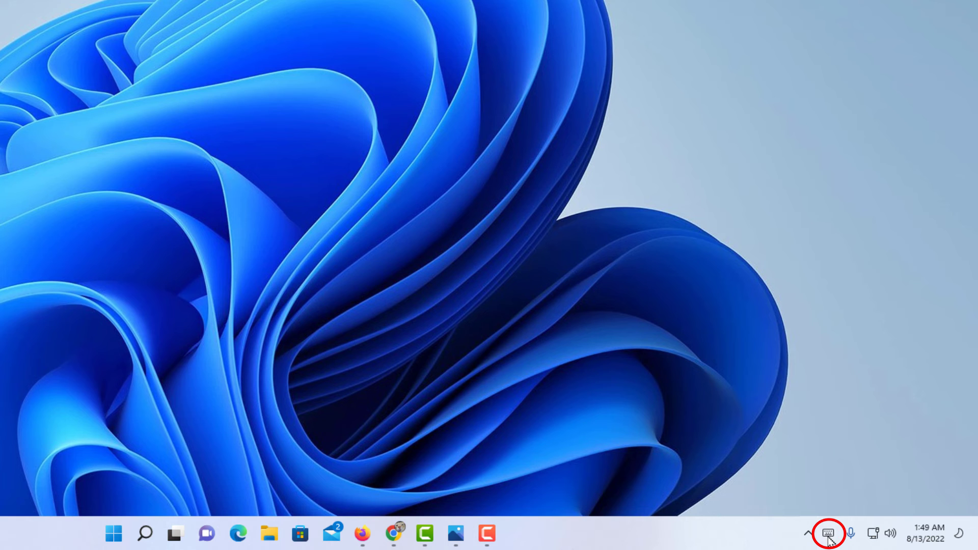
left_click(829, 533)
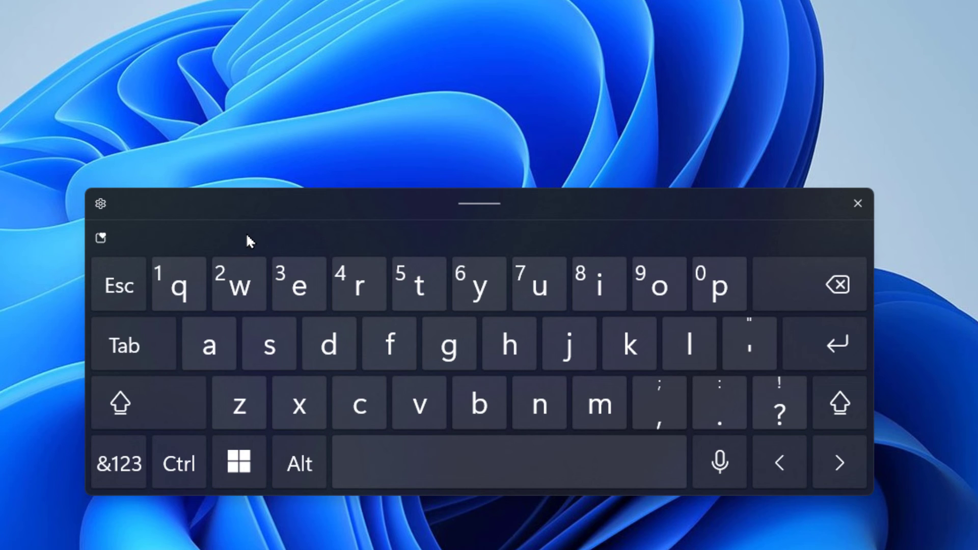
Step: Expand the touch keyboard's emoji panel and switch it to trending Tenor GIFs
left_click(101, 240)
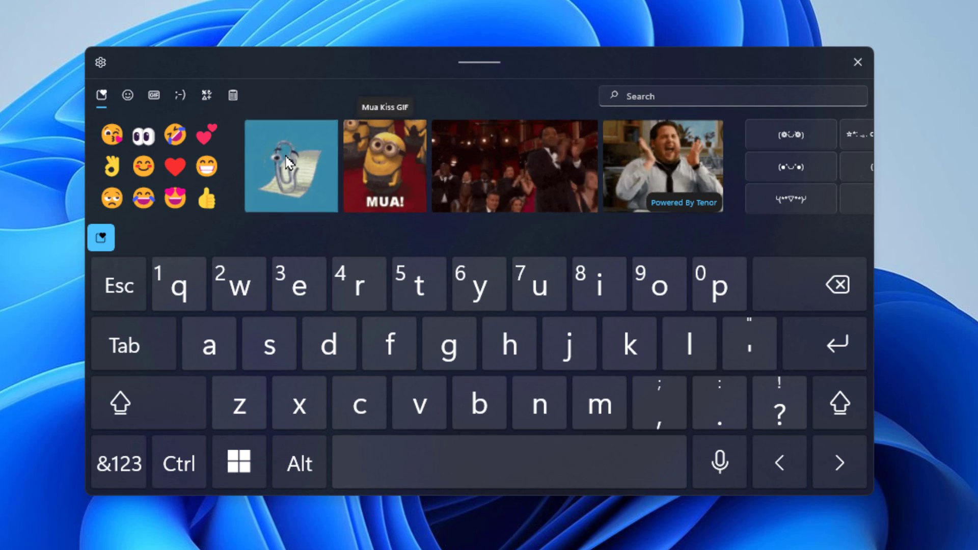
left_click(154, 100)
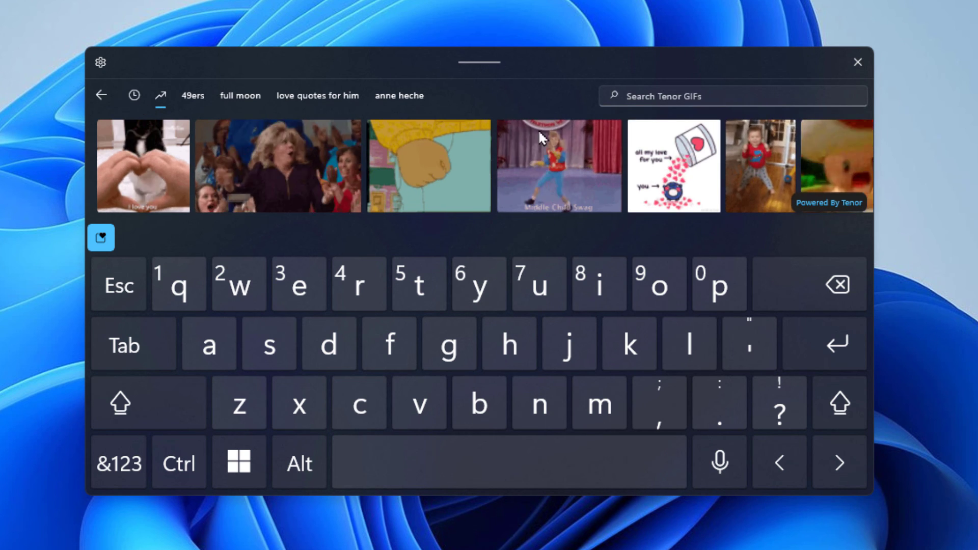